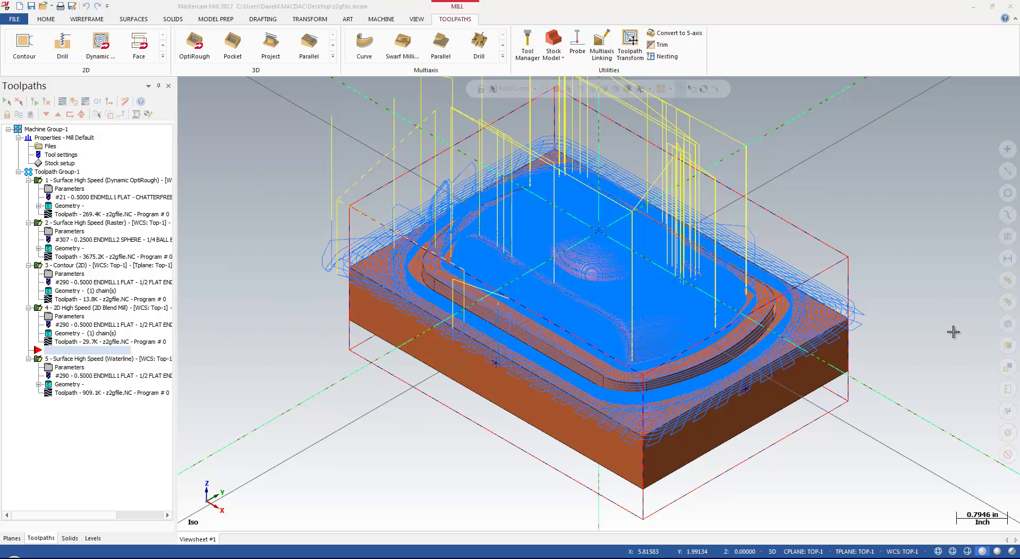
Start Zip2Go for the mill part, adding toolpath files, tool libraries, material libraries and ATP files
{"action": "left_click", "coordinate": [15, 19]}
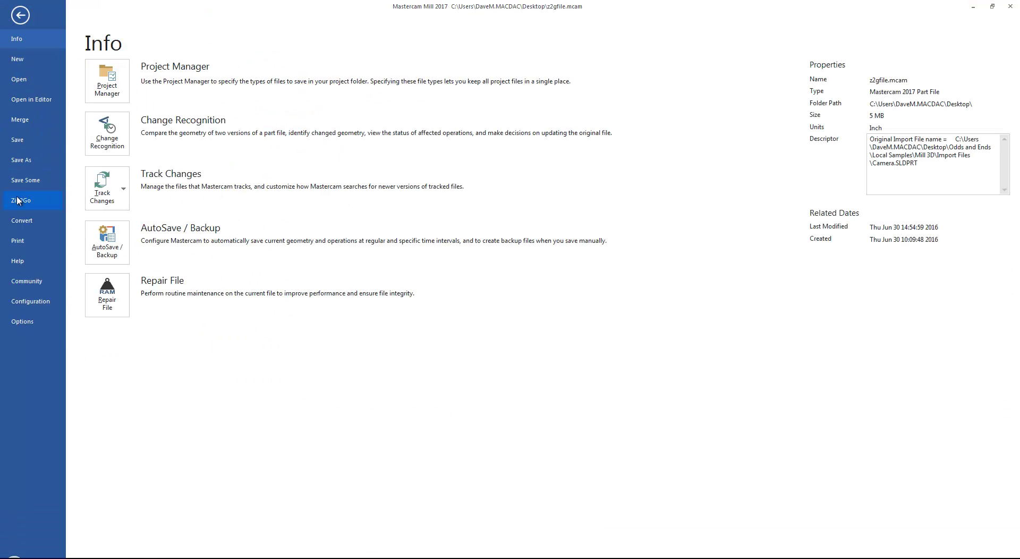
{"action": "left_click", "coordinate": [22, 201]}
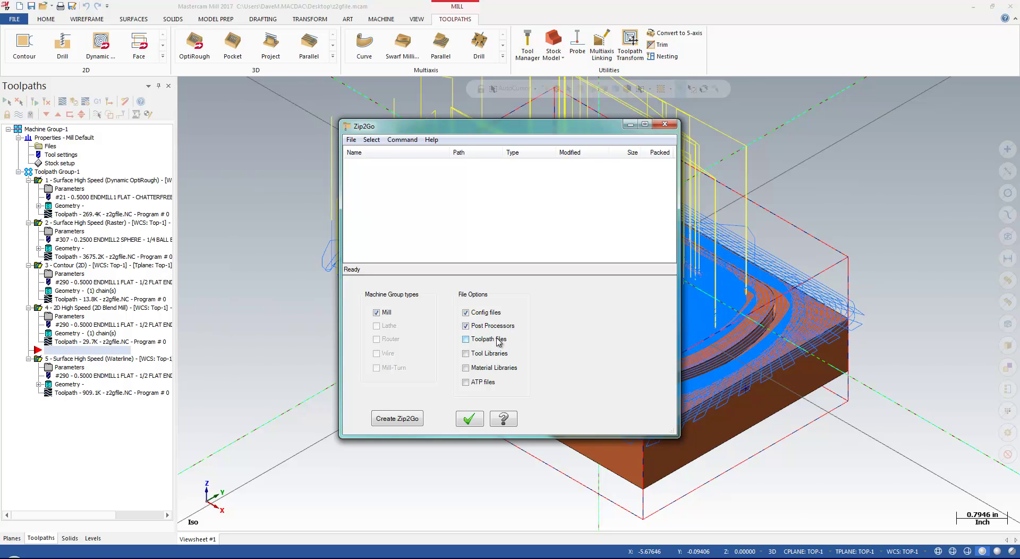
{"action": "left_click", "coordinate": [498, 339]}
{"action": "left_click", "coordinate": [488, 354]}
{"action": "left_click", "coordinate": [489, 371]}
{"action": "left_click", "coordinate": [466, 383]}
Create the Zip2Go file in the Desktop folder with the file name PART FOR VIDEO
{"action": "left_click", "coordinate": [399, 419]}
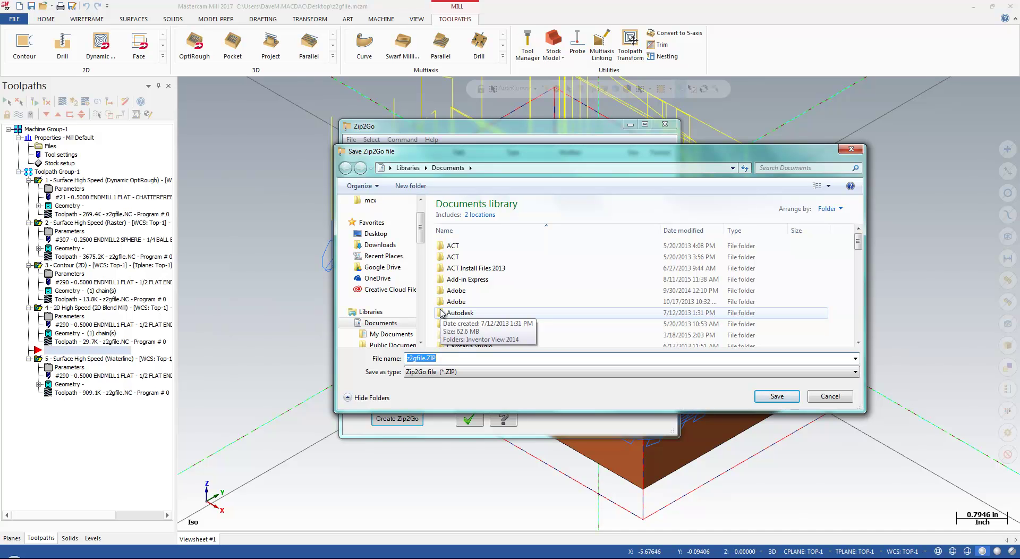
{"action": "left_click", "coordinate": [375, 233]}
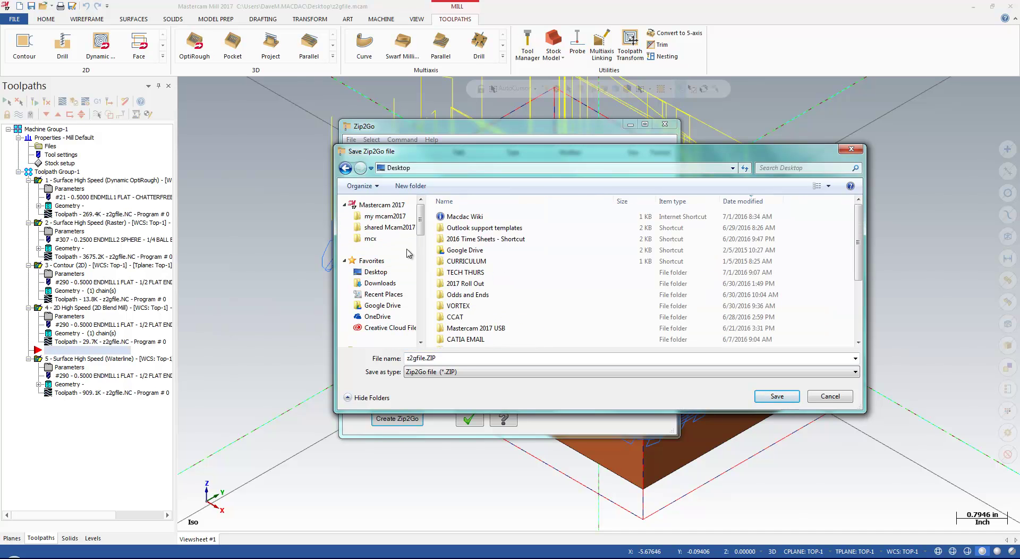
{"action": "left_click", "coordinate": [470, 358]}
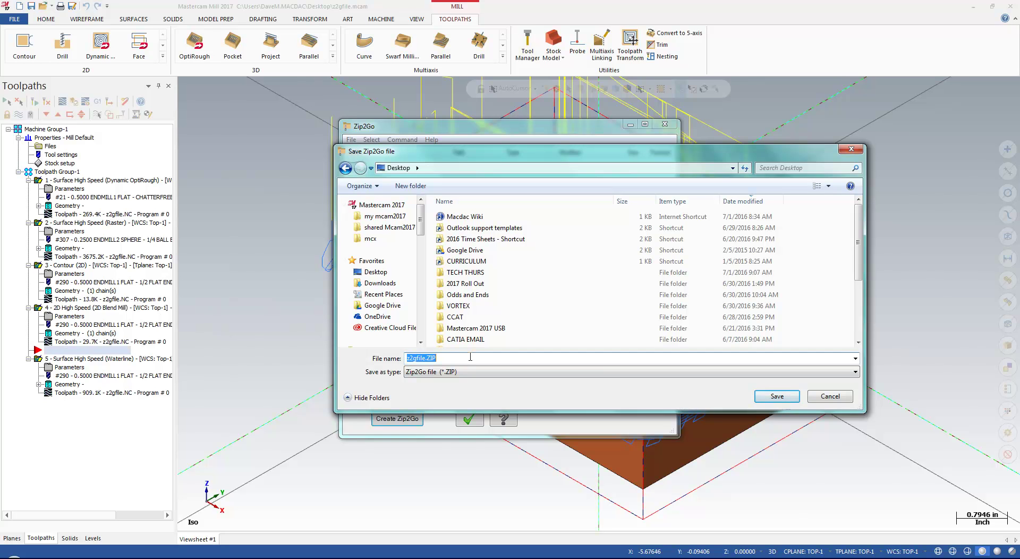
{"action": "type", "text": "PART FOR VIDEO"}
Save the PART FOR VIDEO archive, review its 17-file list, and mail it as an attachment
{"action": "left_click", "coordinate": [777, 397]}
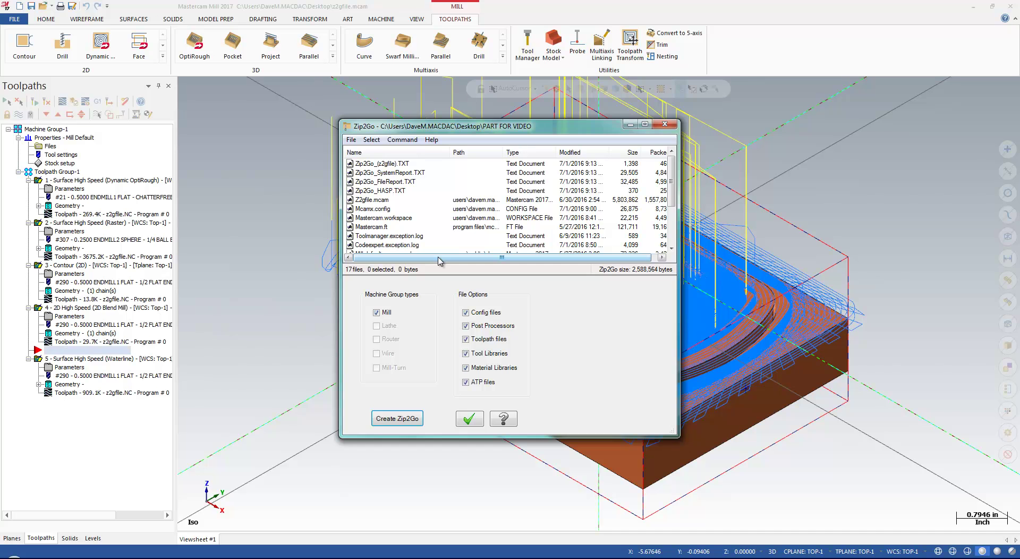
{"action": "left_click_drag", "start_coordinate": [673, 178], "coordinate": [685, 152]}
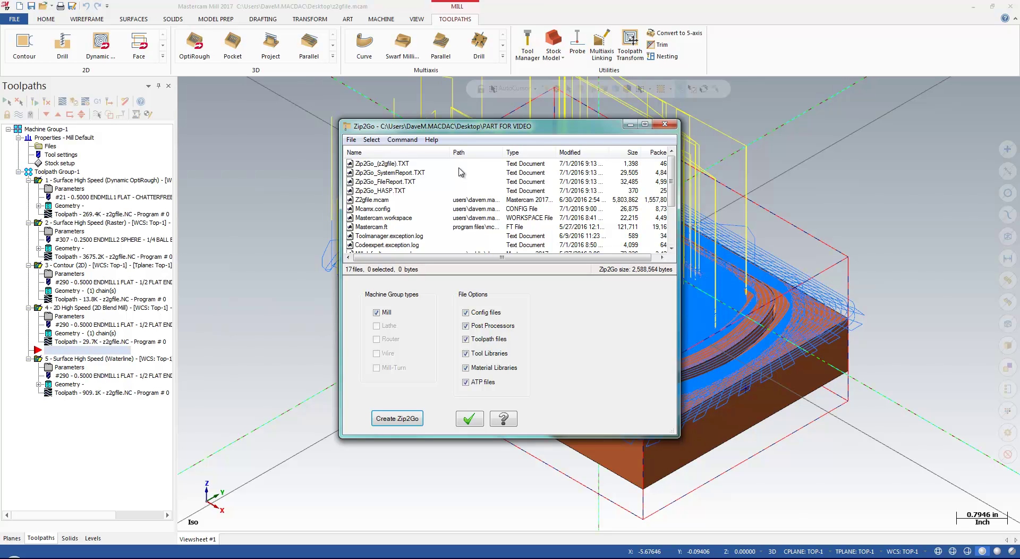
{"action": "left_click", "coordinate": [351, 140]}
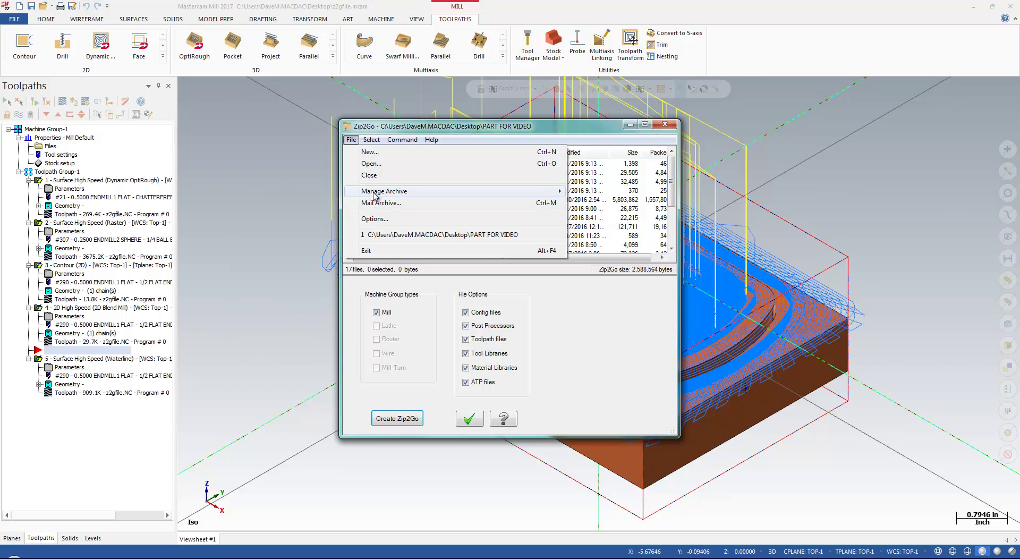
{"action": "left_click", "coordinate": [391, 206]}
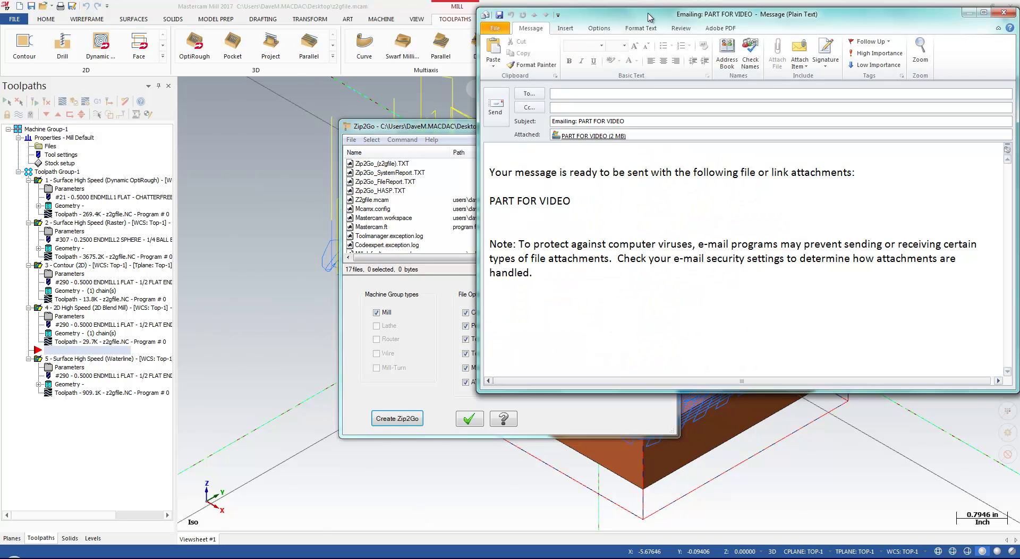
Address the email to the suggested contact and write 'THIS IS JUST A TEST' in the body
{"action": "left_click_drag", "start_coordinate": [651, 12], "coordinate": [370, 65]}
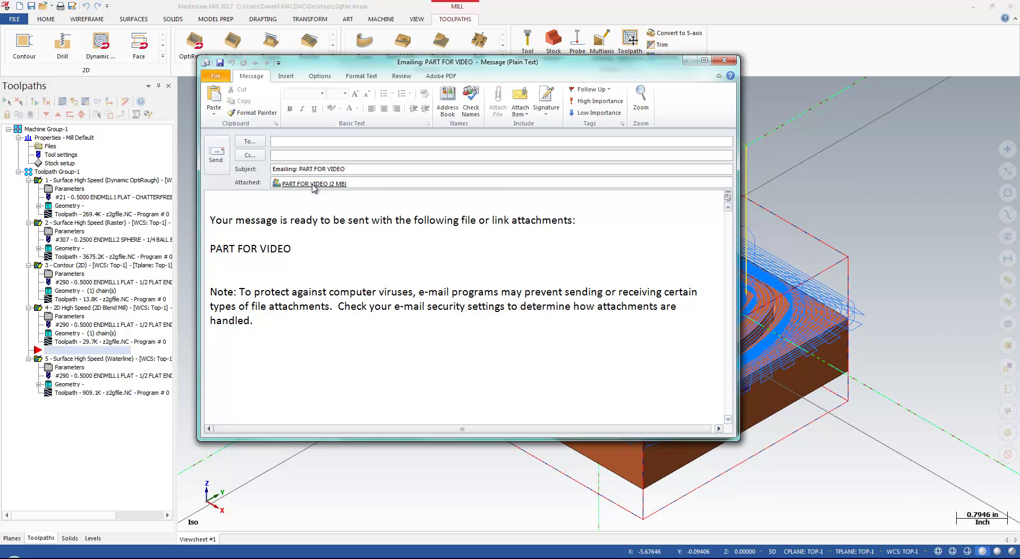
{"action": "type", "text": "Ar"}
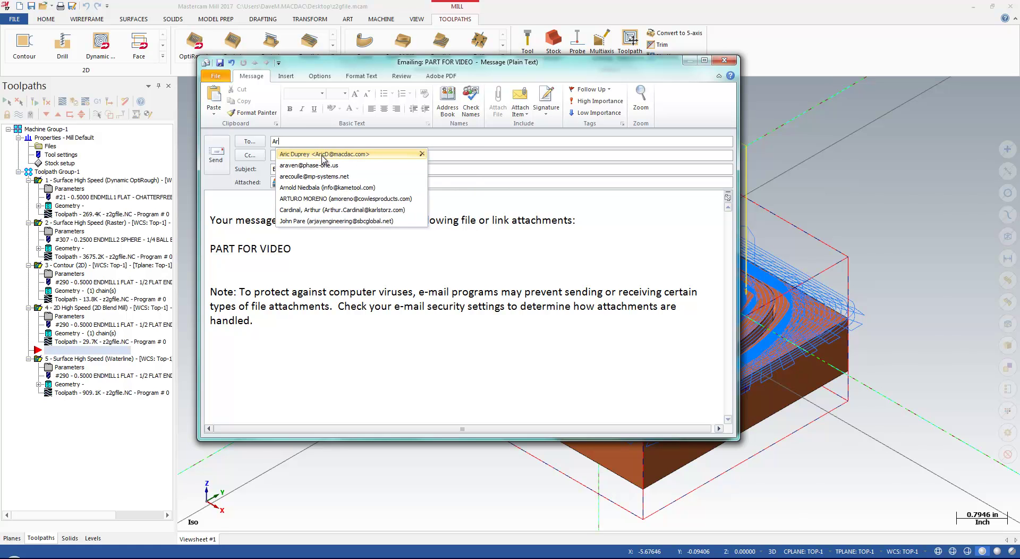
{"action": "left_click", "coordinate": [322, 155]}
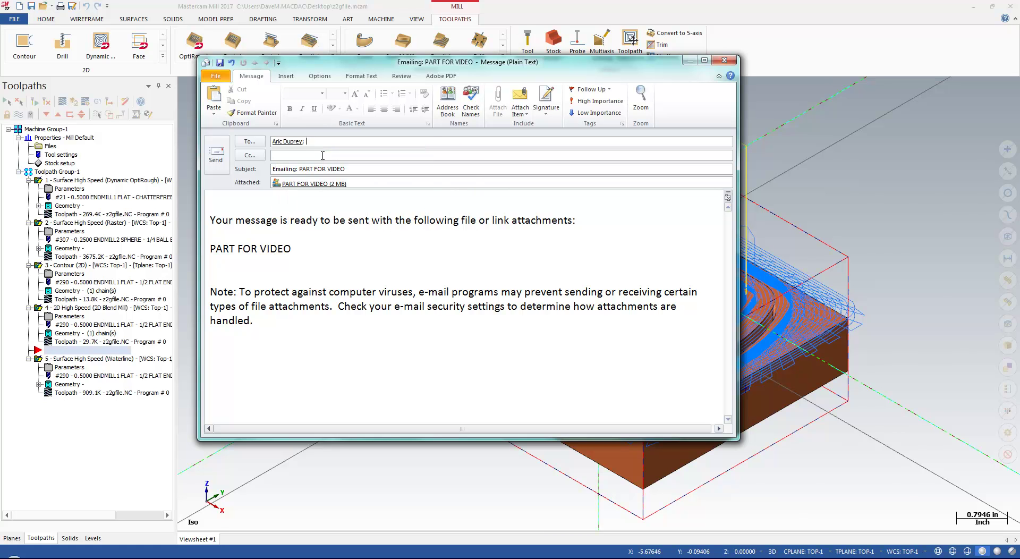
{"action": "left_click", "coordinate": [257, 203]}
{"action": "type", "text": "THIS IS JU"}
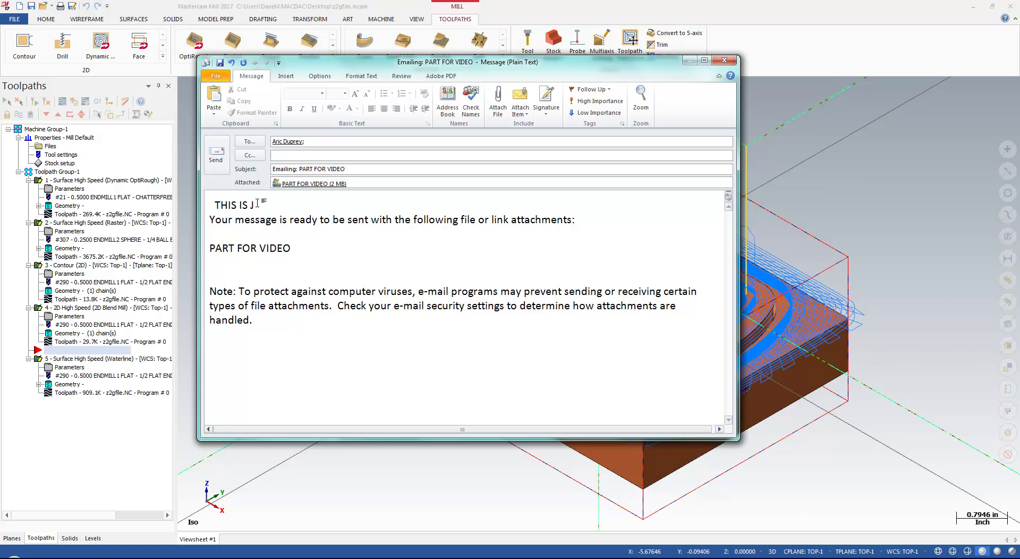
{"action": "type", "text": "ST A TEST"}
{"action": "key", "text": "Return"}
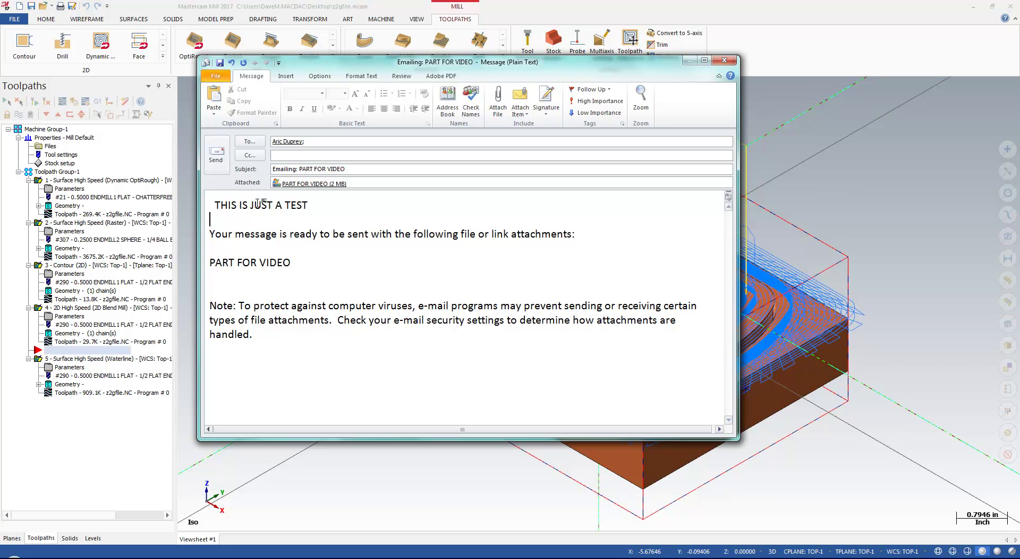
Add the default signature, send the email, and exit the Zip2Go dialog
{"action": "left_click", "coordinate": [401, 356]}
{"action": "left_click", "coordinate": [557, 108]}
{"action": "left_click", "coordinate": [560, 125]}
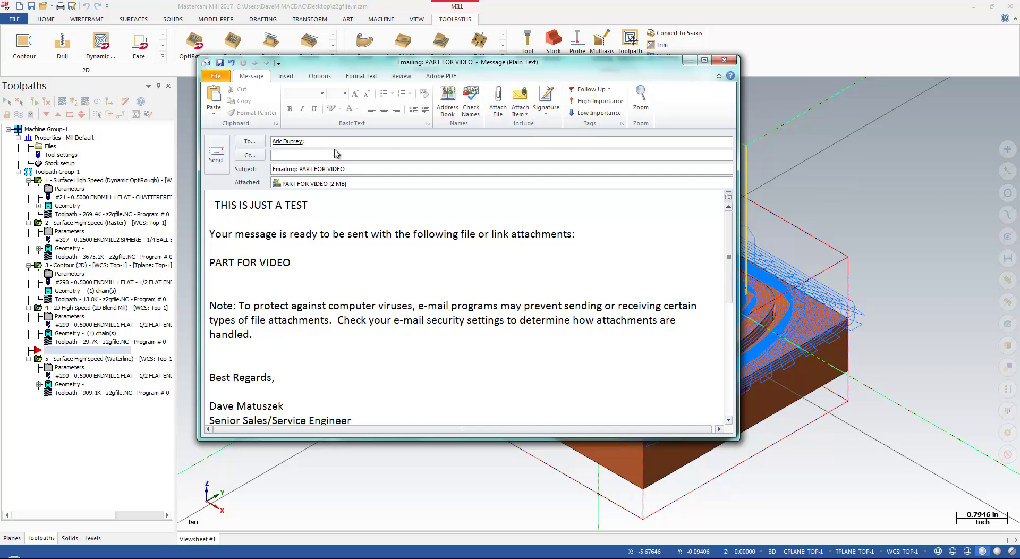
{"action": "left_click", "coordinate": [212, 161]}
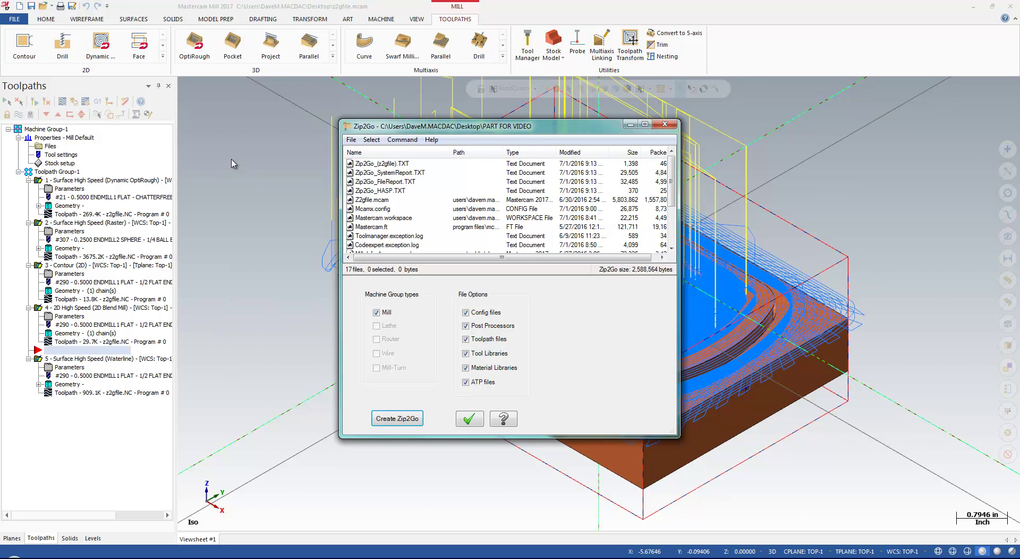
{"action": "left_click", "coordinate": [472, 419]}
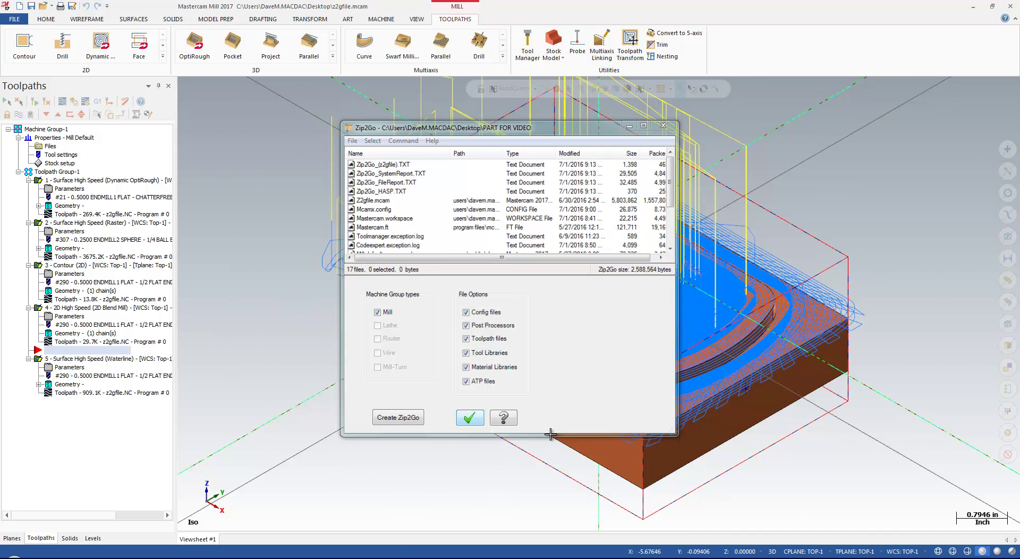
Browse Users > profile > Desktop to z2gfile.mcam, then return to the Inside Z2G FILE folder
{"action": "mouse_move", "coordinate": [1015, 556]}
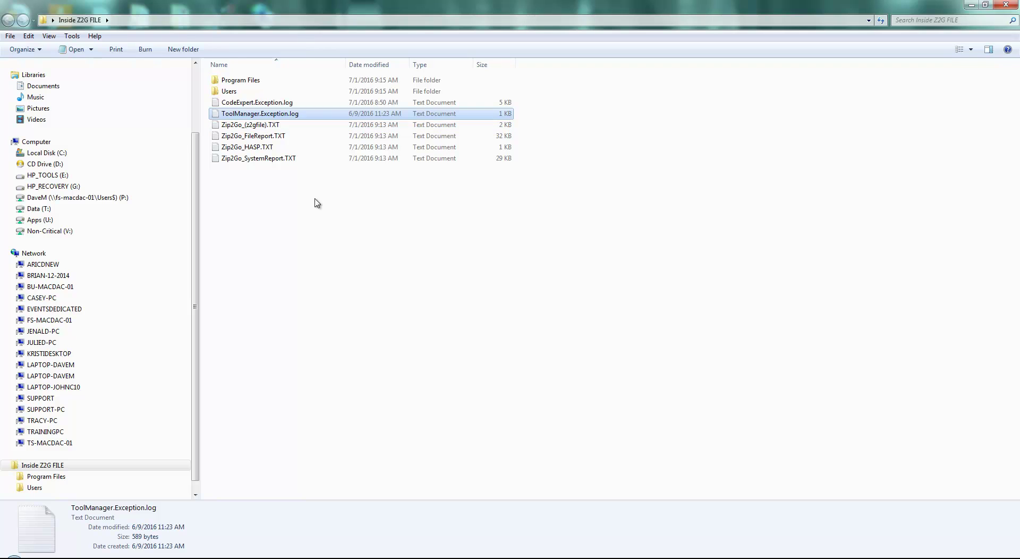
{"action": "left_click", "coordinate": [278, 158]}
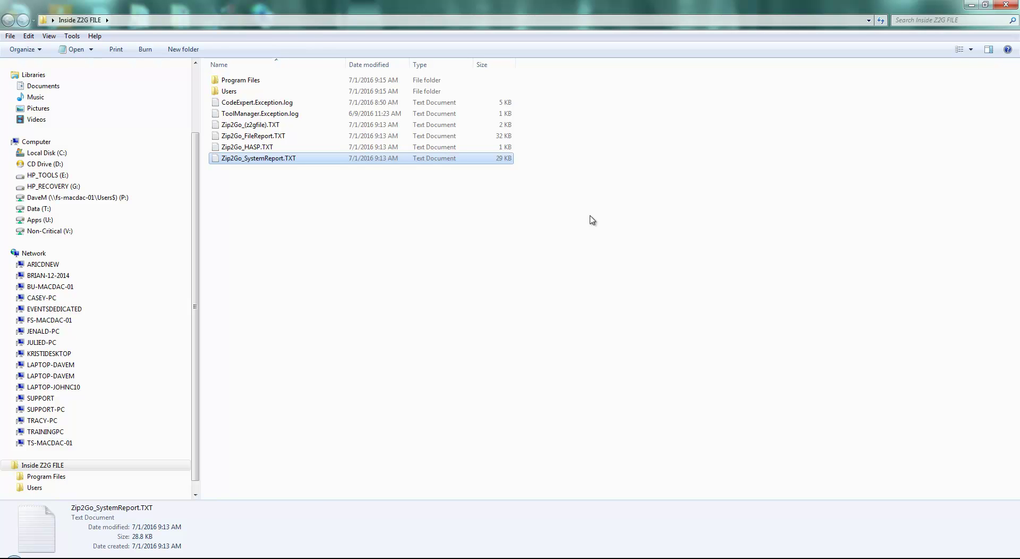
{"action": "left_click", "coordinate": [236, 92]}
{"action": "double_click", "coordinate": [237, 92]}
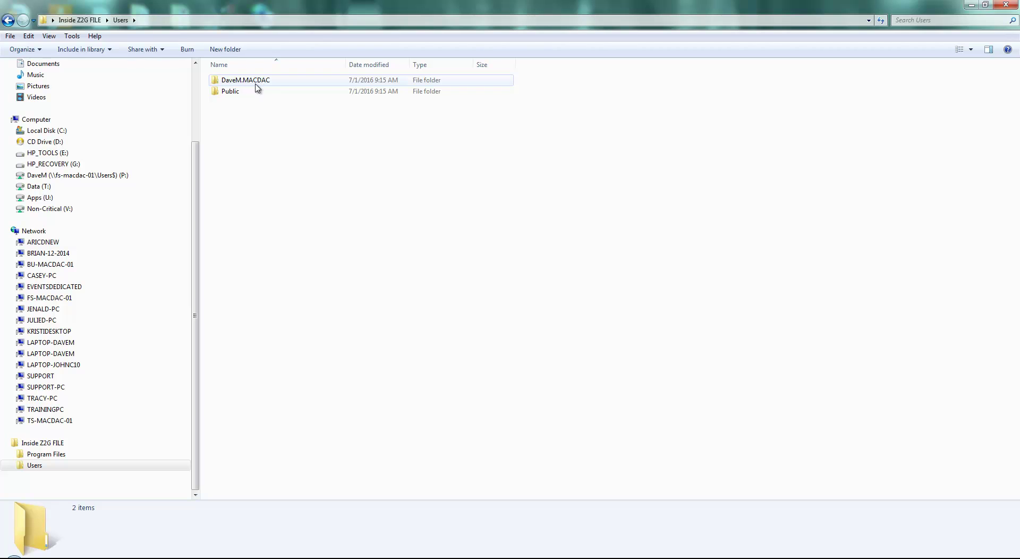
{"action": "double_click", "coordinate": [255, 84]}
{"action": "double_click", "coordinate": [253, 83]}
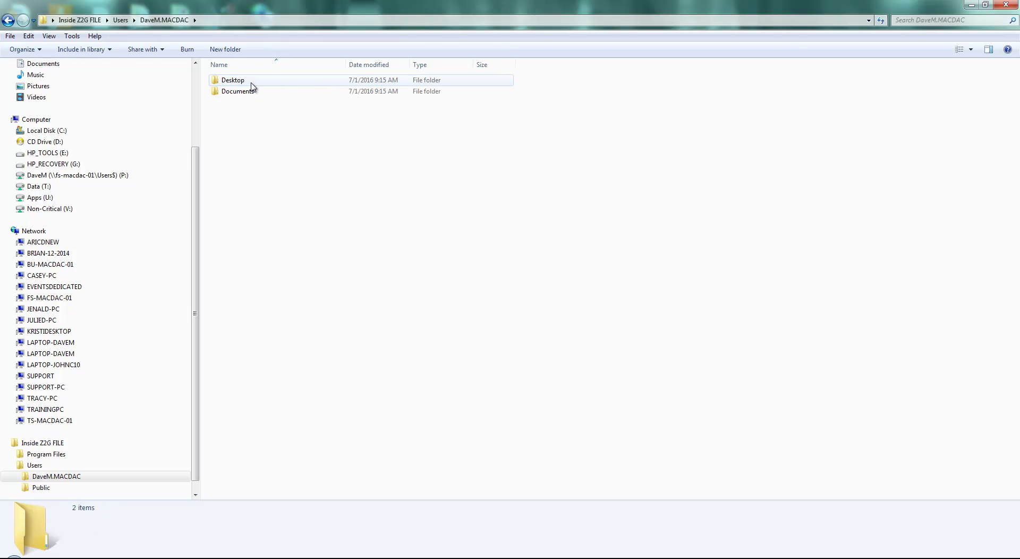
{"action": "left_click", "coordinate": [251, 84]}
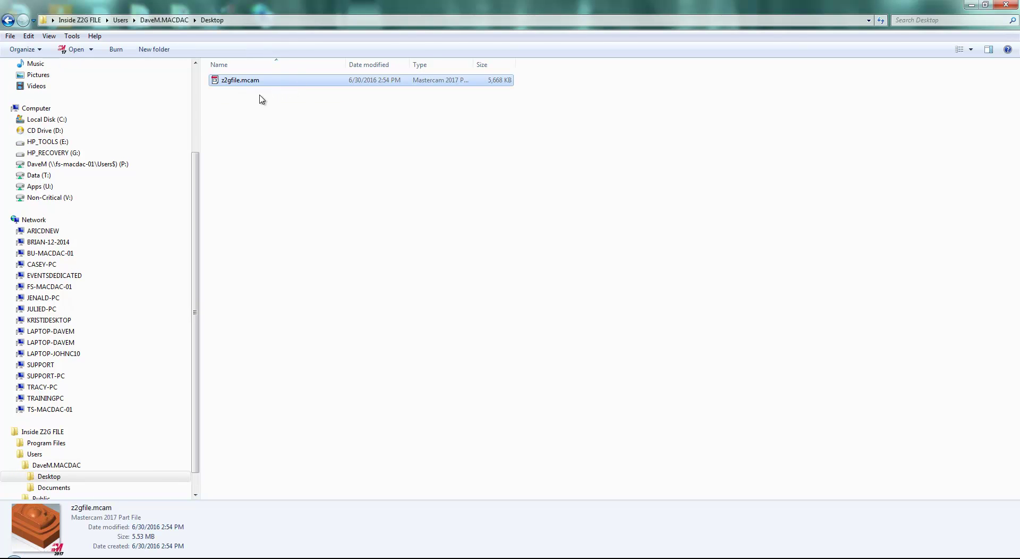
{"action": "left_click", "coordinate": [79, 20]}
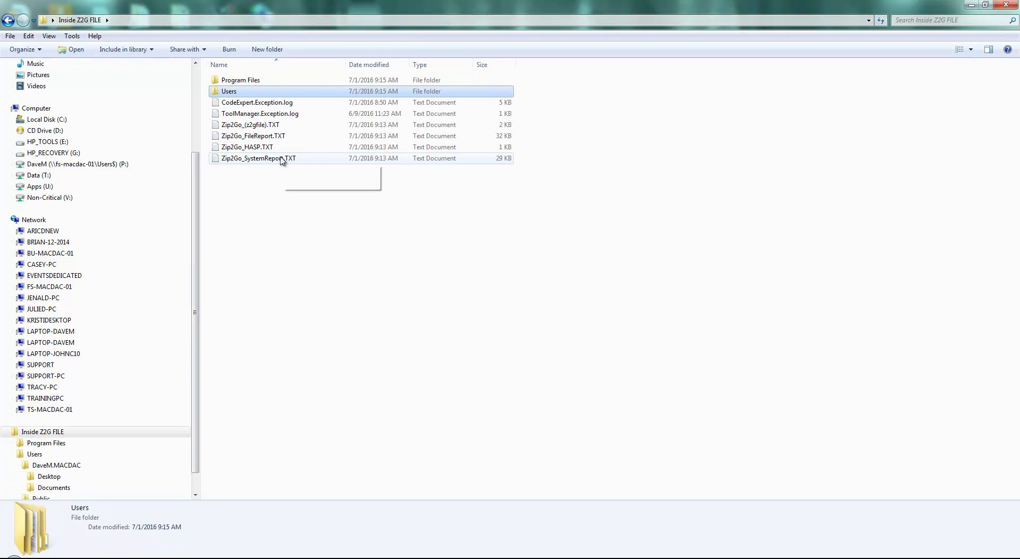
{"action": "double_click", "coordinate": [255, 160]}
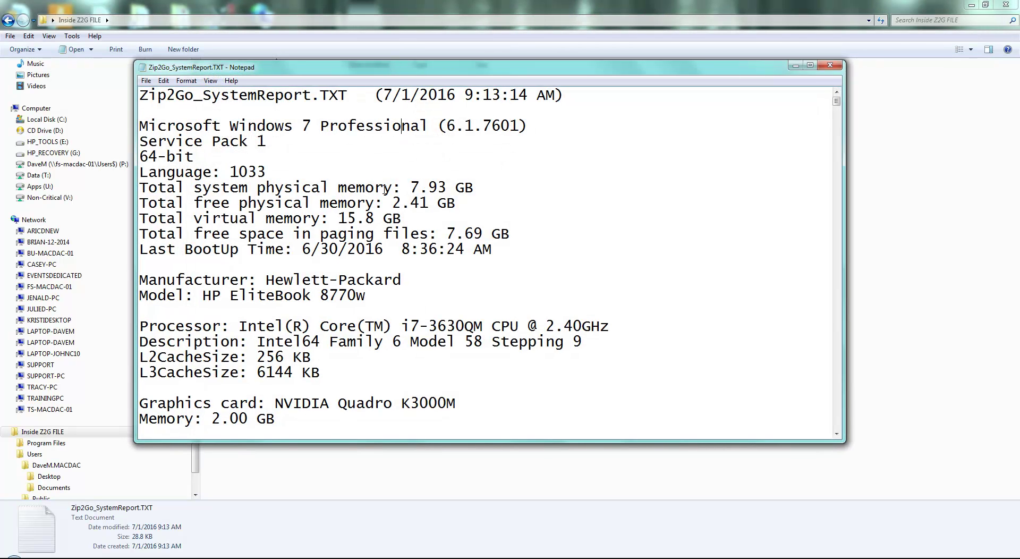
{"action": "scroll", "coordinate": [384, 193], "scroll_direction": "down", "scroll_amount": 1}
{"action": "scroll", "coordinate": [288, 125], "scroll_direction": "up", "scroll_amount": 1}
{"action": "scroll", "coordinate": [448, 196], "scroll_direction": "down", "scroll_amount": 2}
{"action": "scroll", "coordinate": [448, 195], "scroll_direction": "down", "scroll_amount": 1}
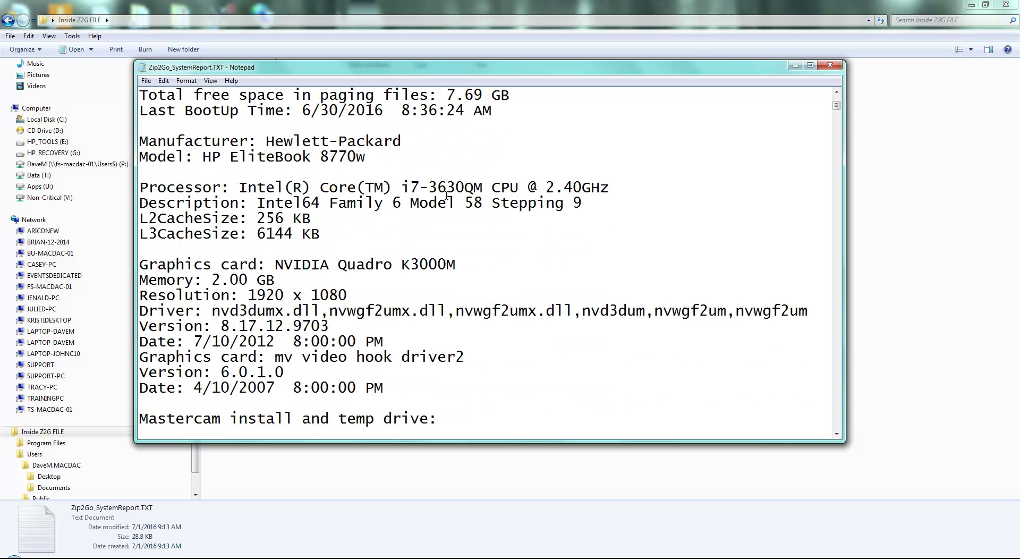
{"action": "scroll", "coordinate": [386, 184], "scroll_direction": "down", "scroll_amount": 2}
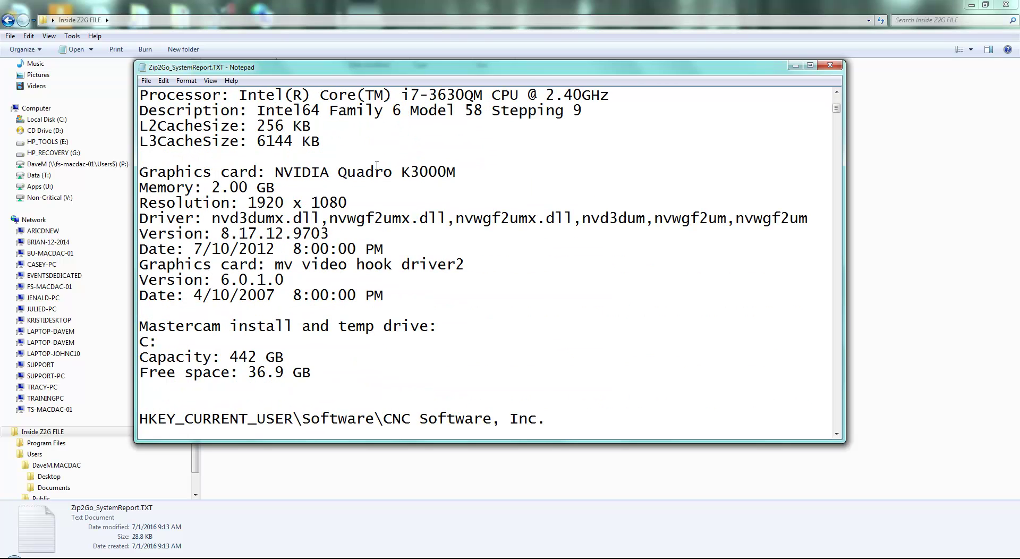
{"action": "scroll", "coordinate": [404, 239], "scroll_direction": "down", "scroll_amount": 16}
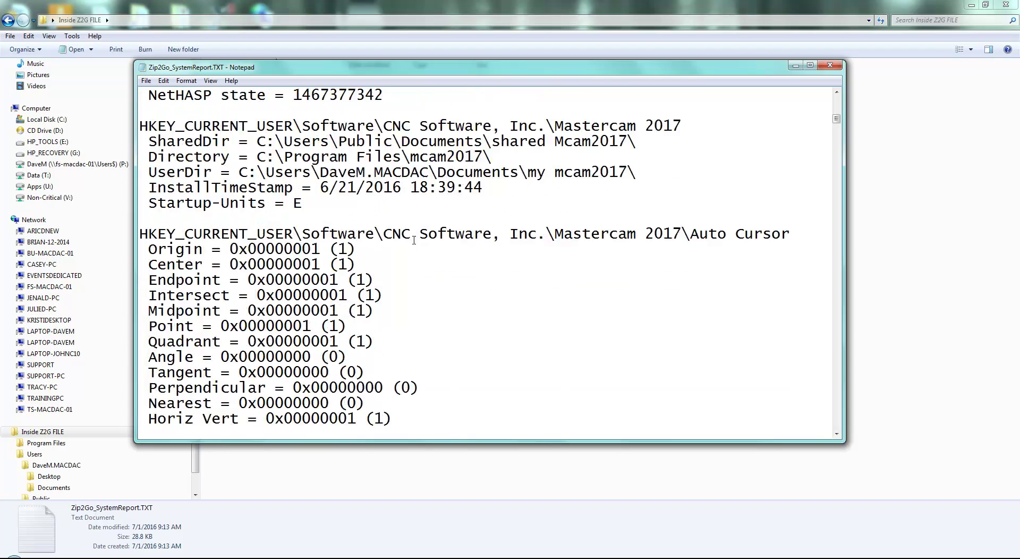
{"action": "scroll", "coordinate": [414, 254], "scroll_direction": "up", "scroll_amount": 20}
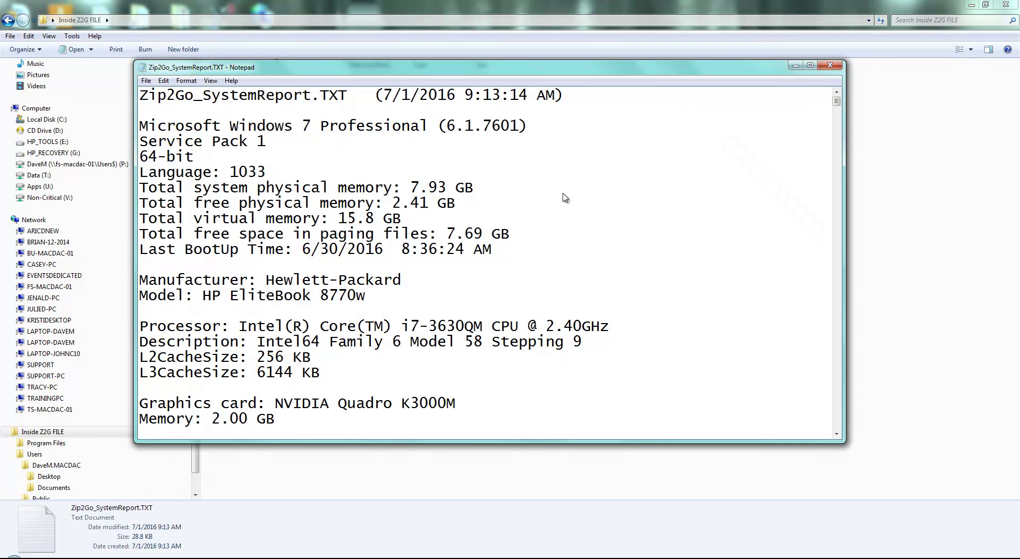
{"action": "left_click", "coordinate": [356, 218]}
{"action": "left_click", "coordinate": [829, 65]}
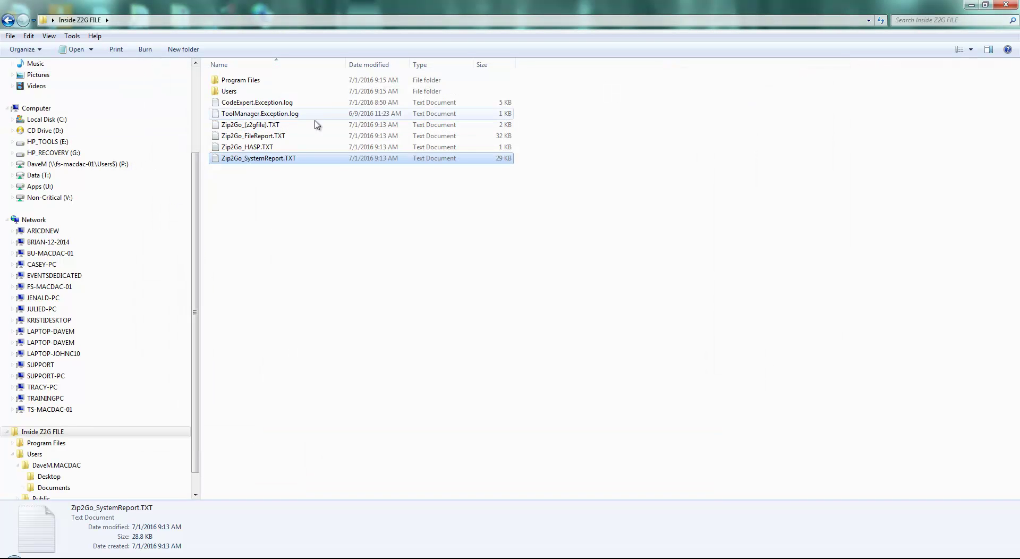
{"action": "double_click", "coordinate": [275, 147]}
{"action": "scroll", "coordinate": [390, 250], "scroll_direction": "down", "scroll_amount": 2}
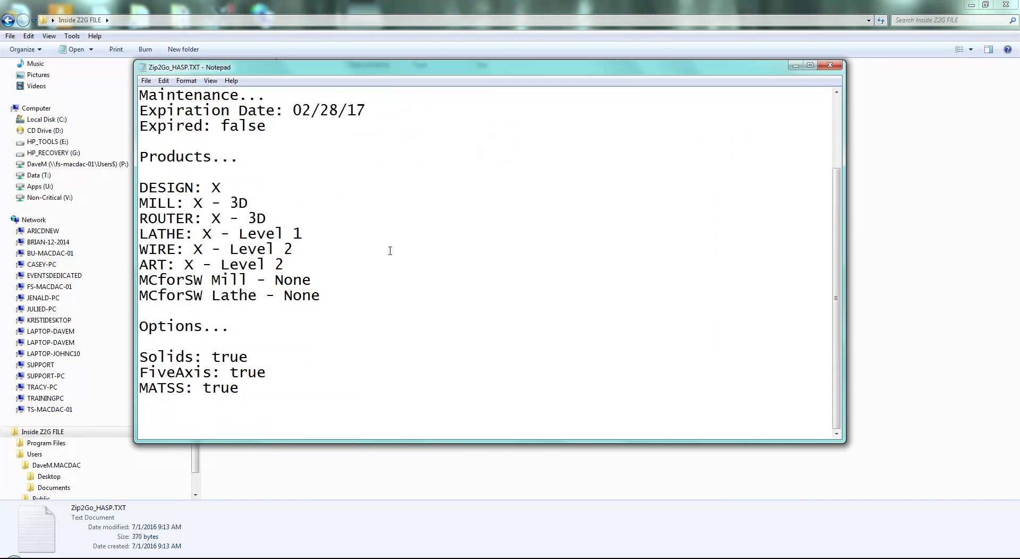
{"action": "scroll", "coordinate": [387, 286], "scroll_direction": "up", "scroll_amount": 2}
{"action": "scroll", "coordinate": [389, 298], "scroll_direction": "down", "scroll_amount": 1}
{"action": "scroll", "coordinate": [386, 303], "scroll_direction": "up", "scroll_amount": 1}
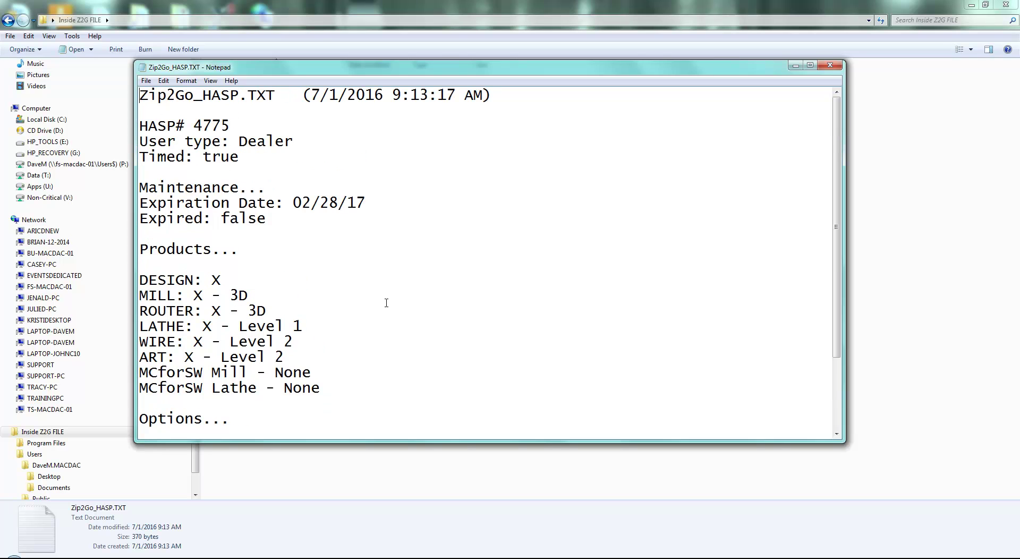
{"action": "left_click", "coordinate": [828, 66]}
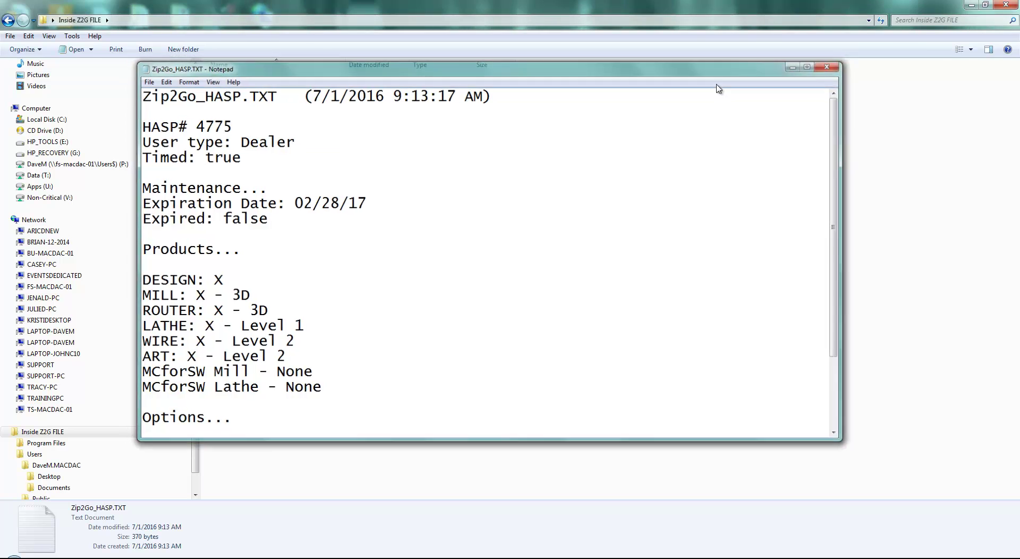